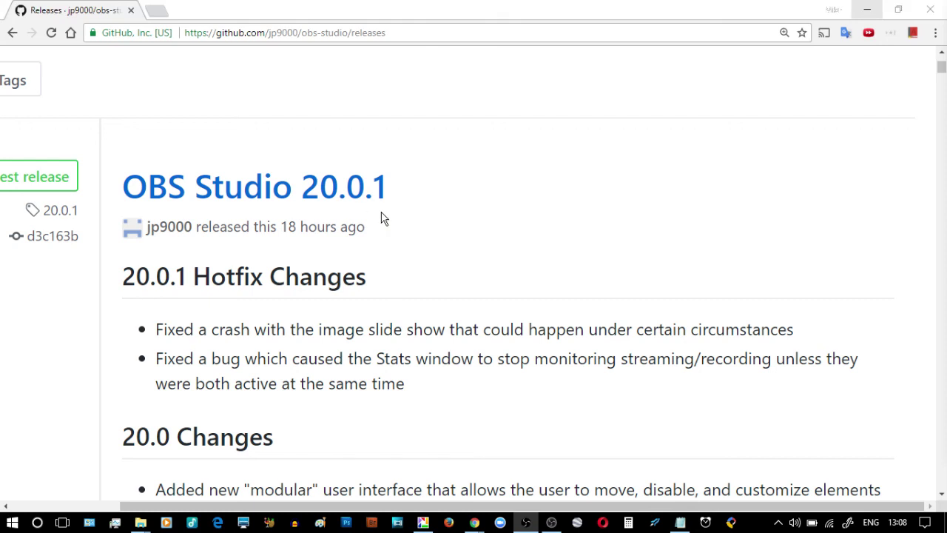
# Step: Scroll to the 20.0 Changes notes and highlight the first bullet about the new modular docks UI
pyautogui.scroll(-2, 398, 246)
pyautogui.scroll(-1, 398, 246)
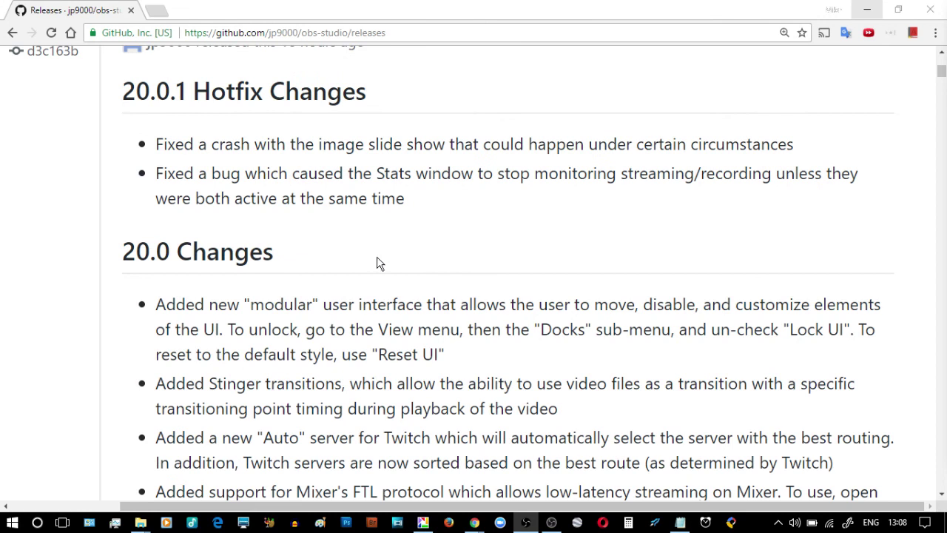
pyautogui.scroll(-2, 368, 260)
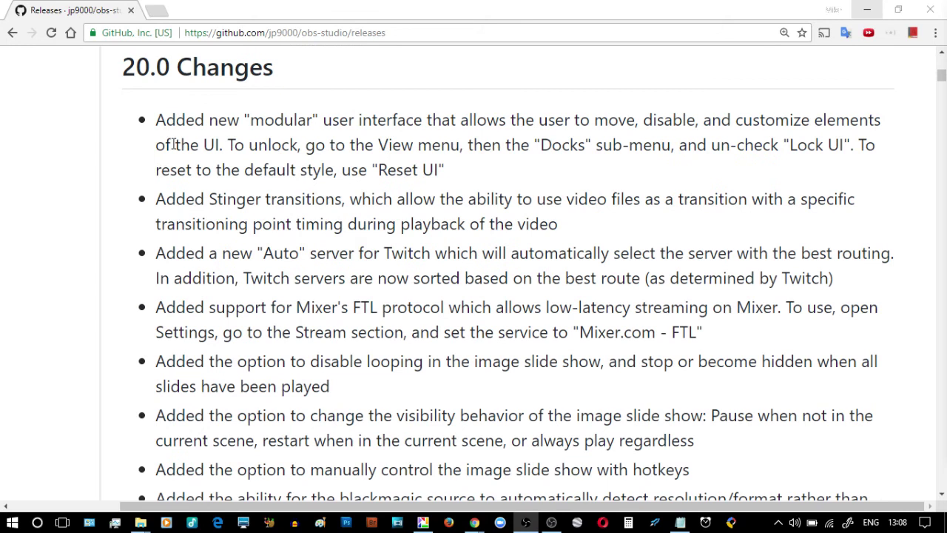
pyautogui.moveTo(157, 119); pyautogui.dragTo(445, 170)
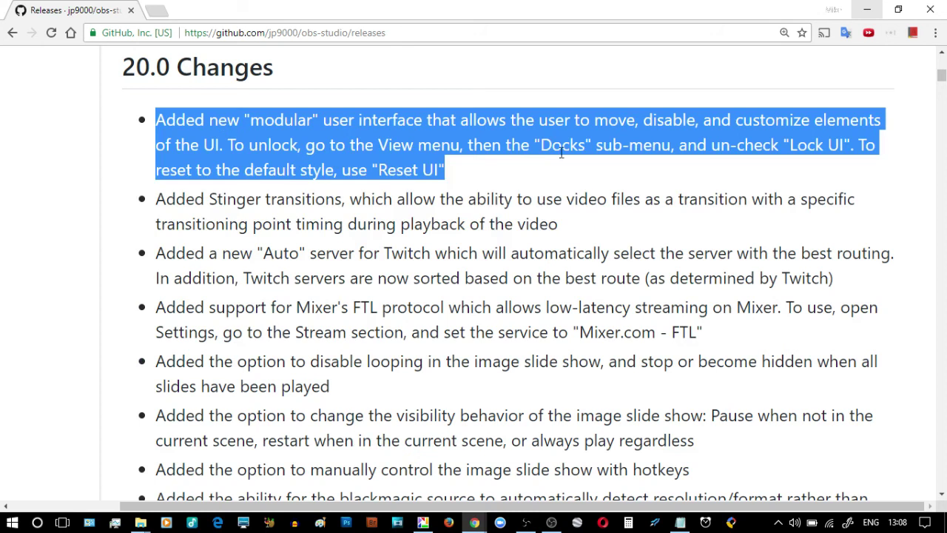
# Step: In OBS, uncheck Scenes, Sources and Mixer under View > Docks, leaving Scene Transitions and Controls
pyautogui.click(551, 523)
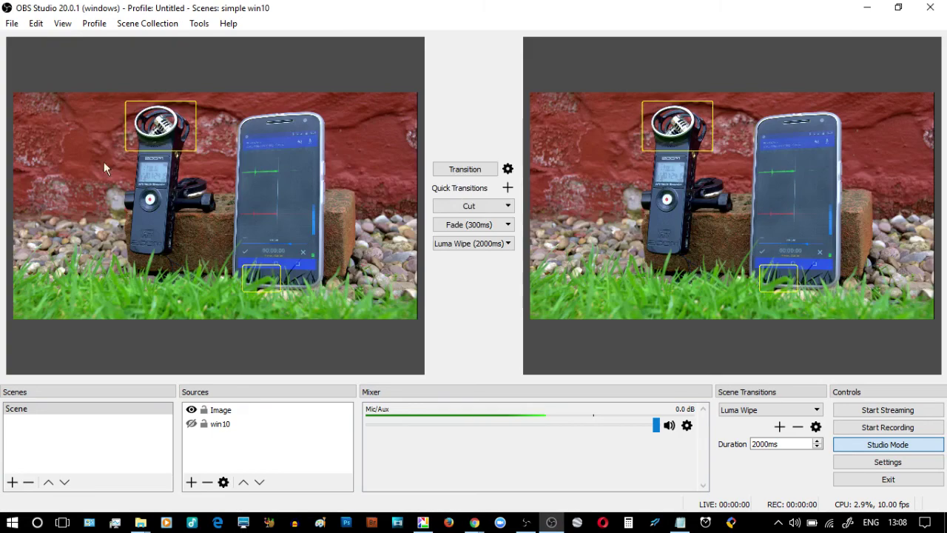
pyautogui.click(64, 25)
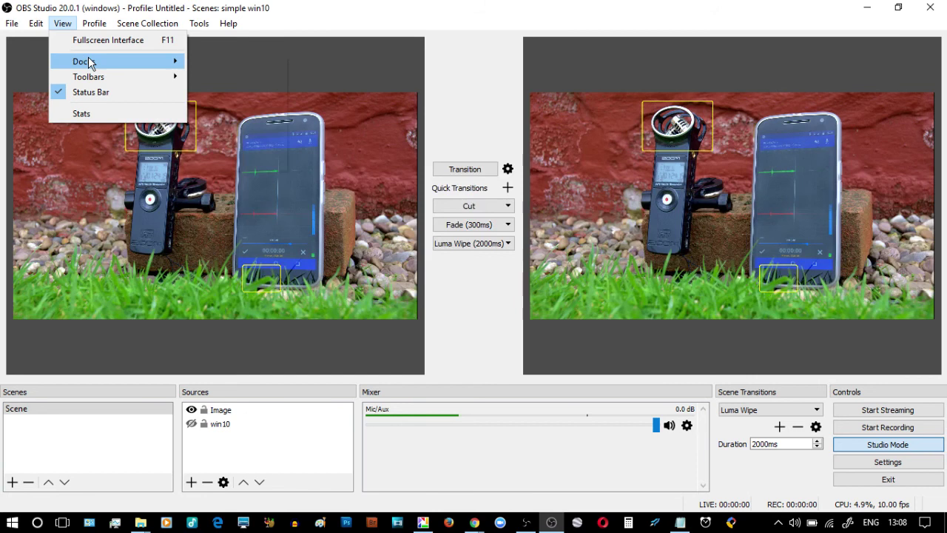
pyautogui.moveTo(87, 63)
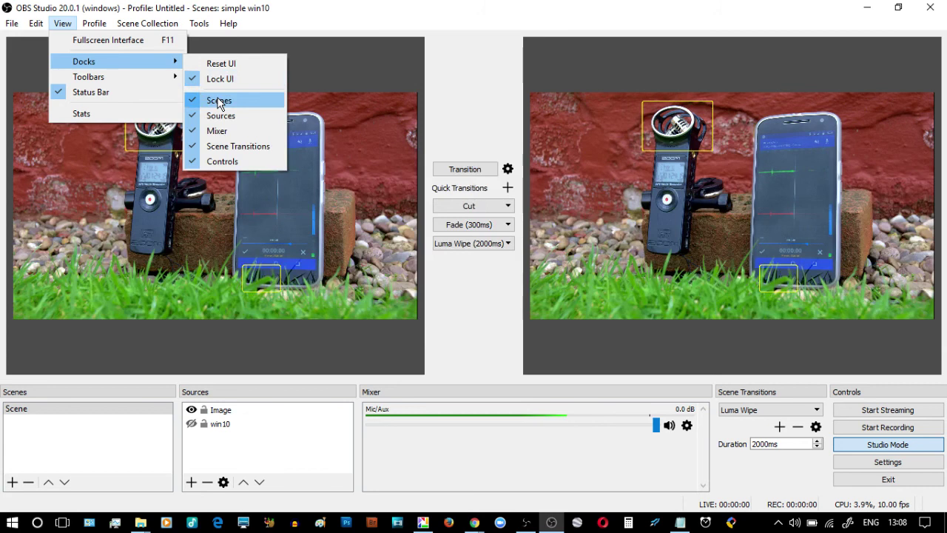
pyautogui.moveTo(143, 74)
pyautogui.click(219, 101)
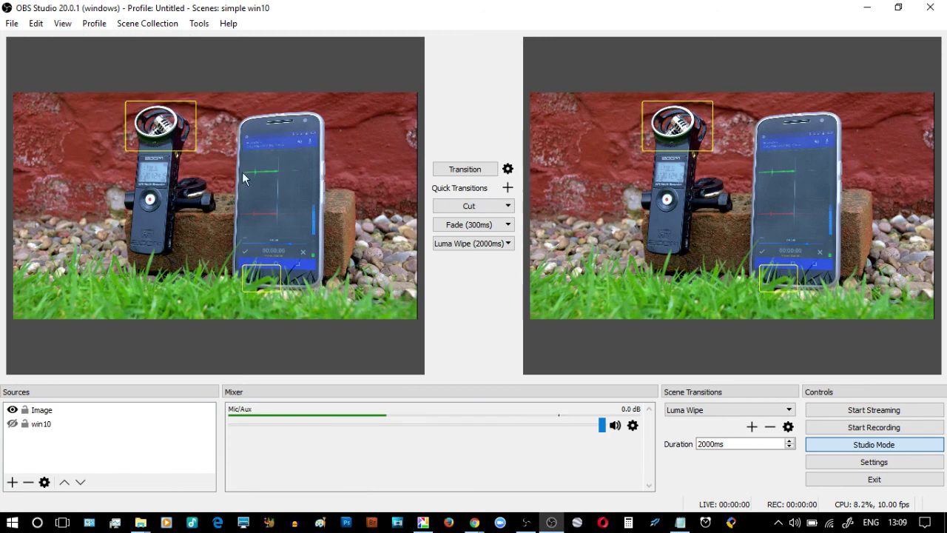
pyautogui.click(65, 23)
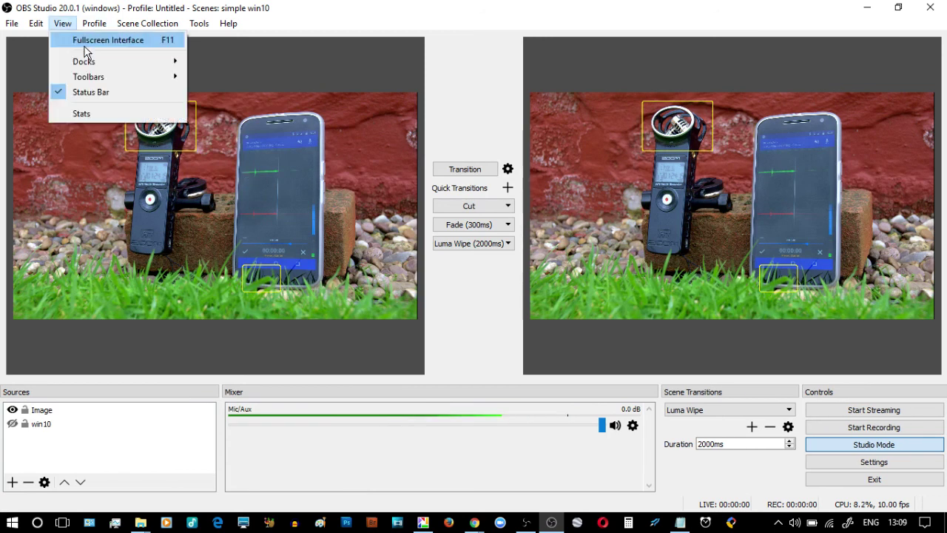
pyautogui.click(214, 79)
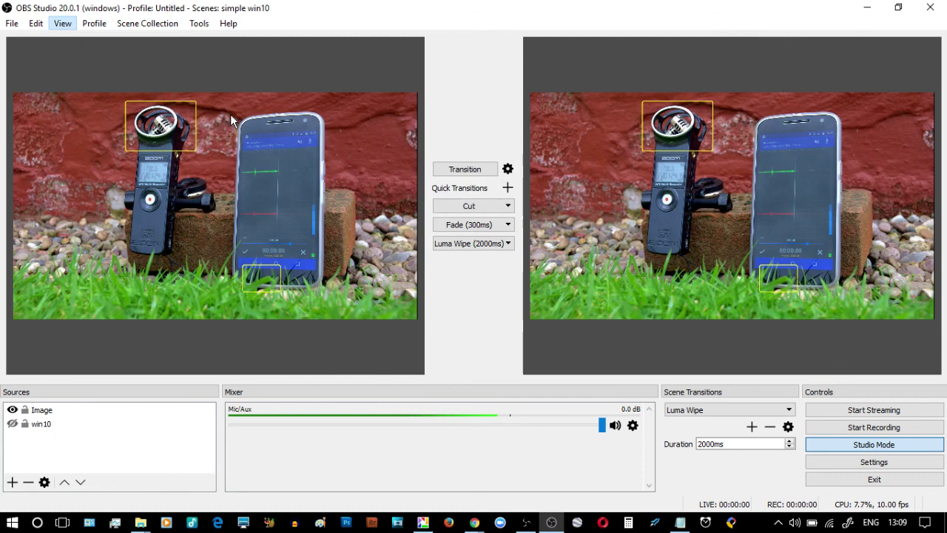
pyautogui.click(65, 23)
pyautogui.moveTo(150, 66)
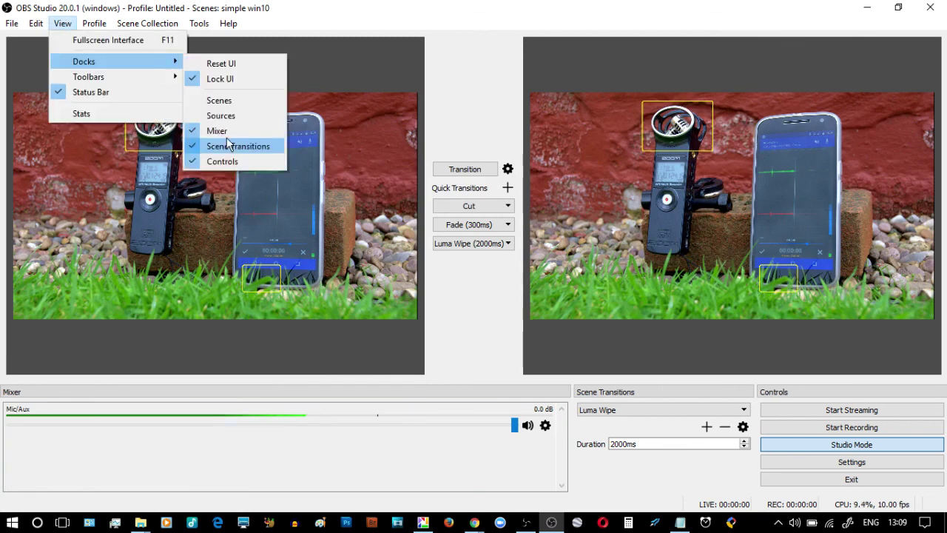
pyautogui.click(235, 131)
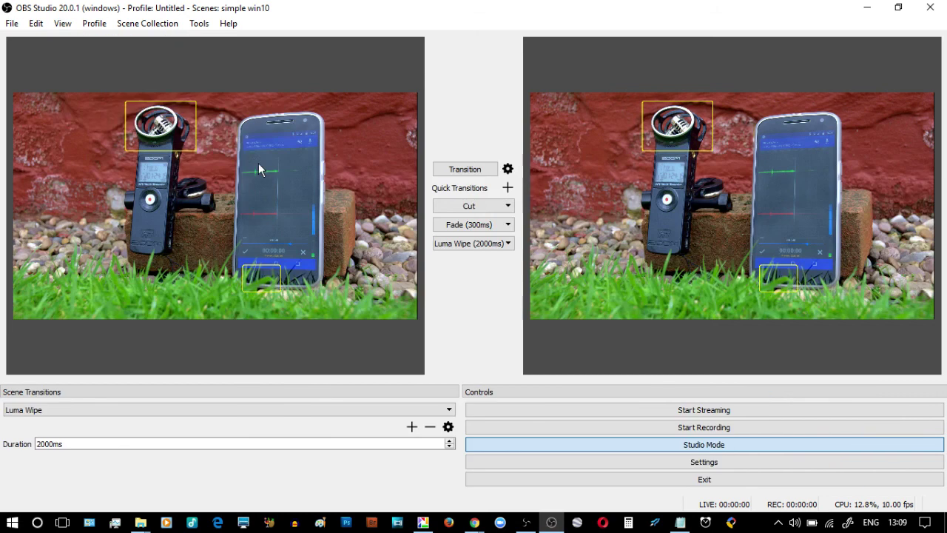
pyautogui.click(62, 23)
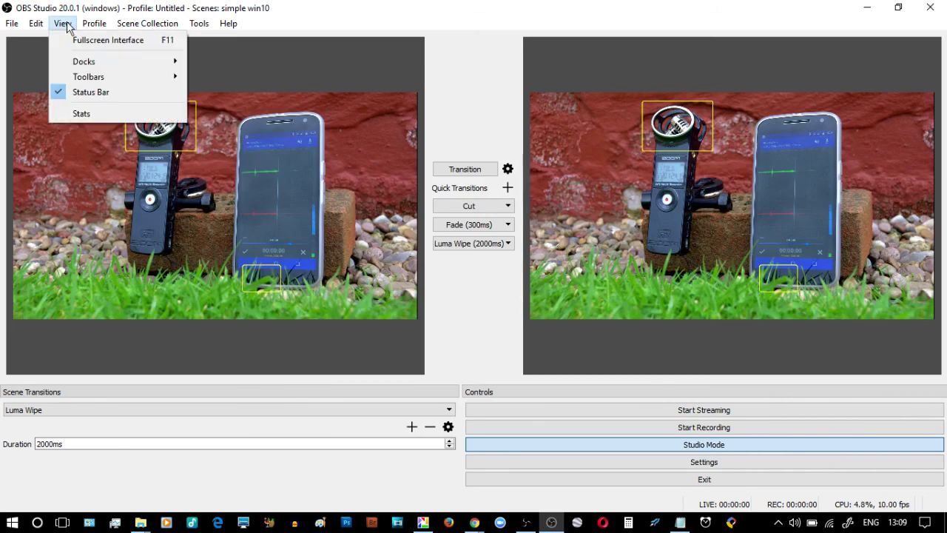
pyautogui.moveTo(127, 65)
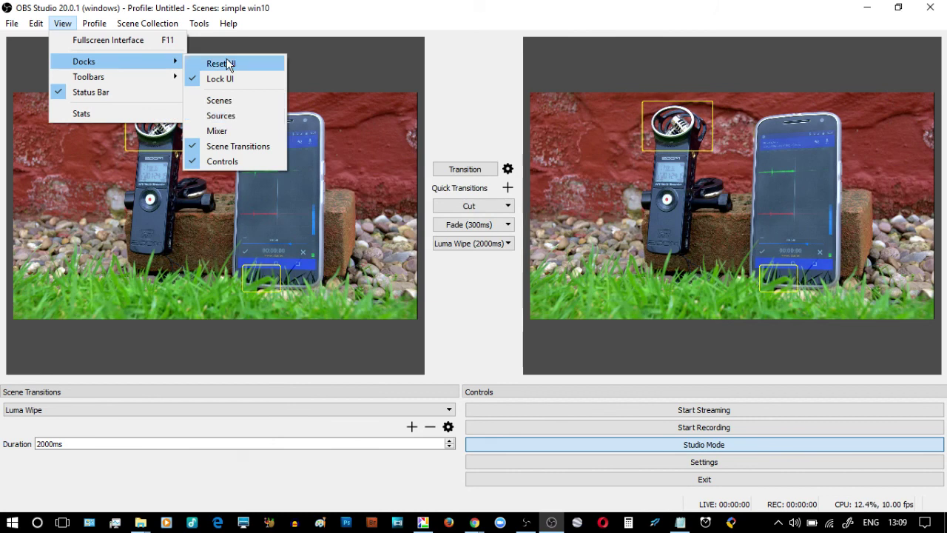
# Step: Reset the docks to the default layout and uncheck Lock UI so they can move
pyautogui.click(227, 63)
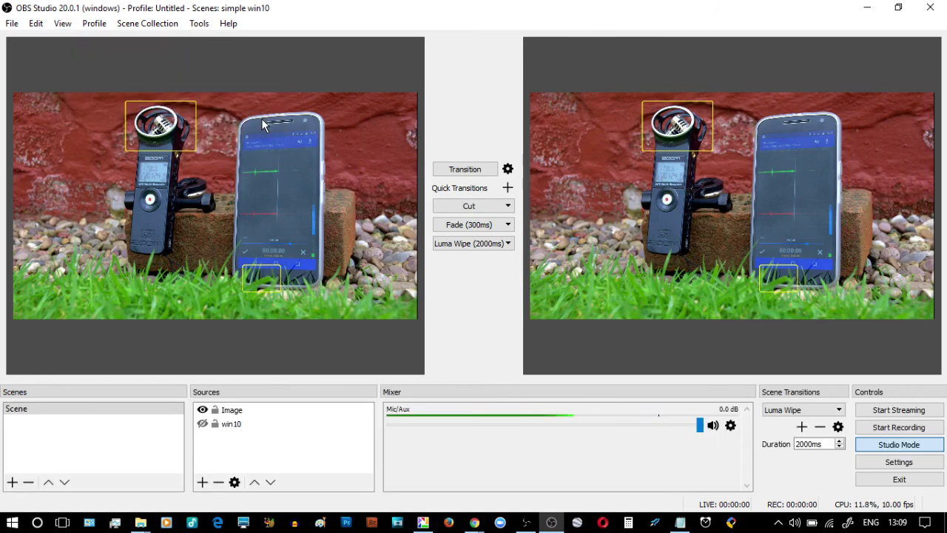
pyautogui.click(69, 25)
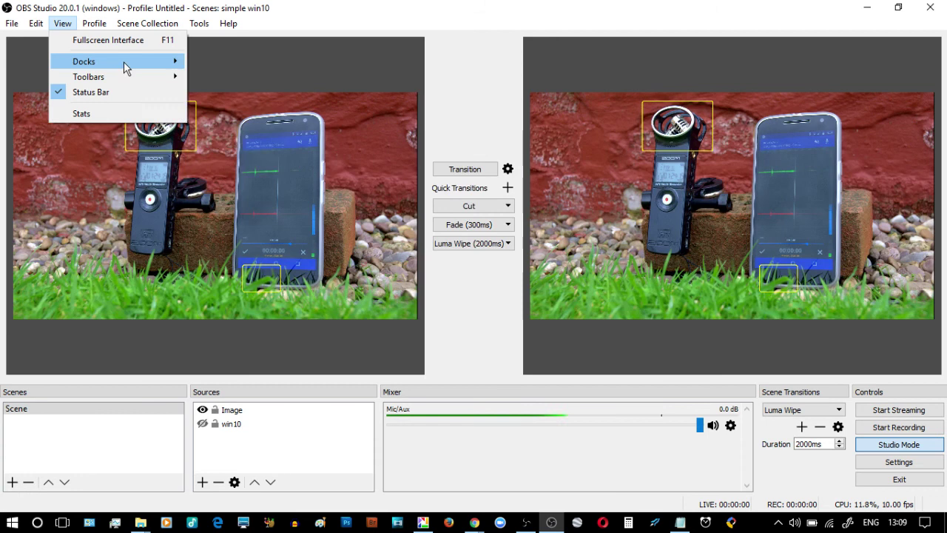
pyautogui.moveTo(124, 66)
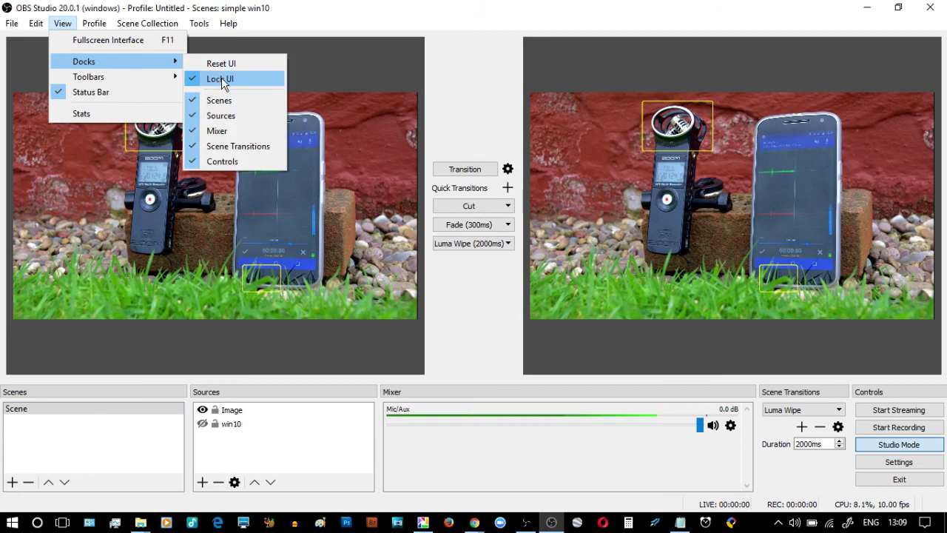
pyautogui.click(221, 79)
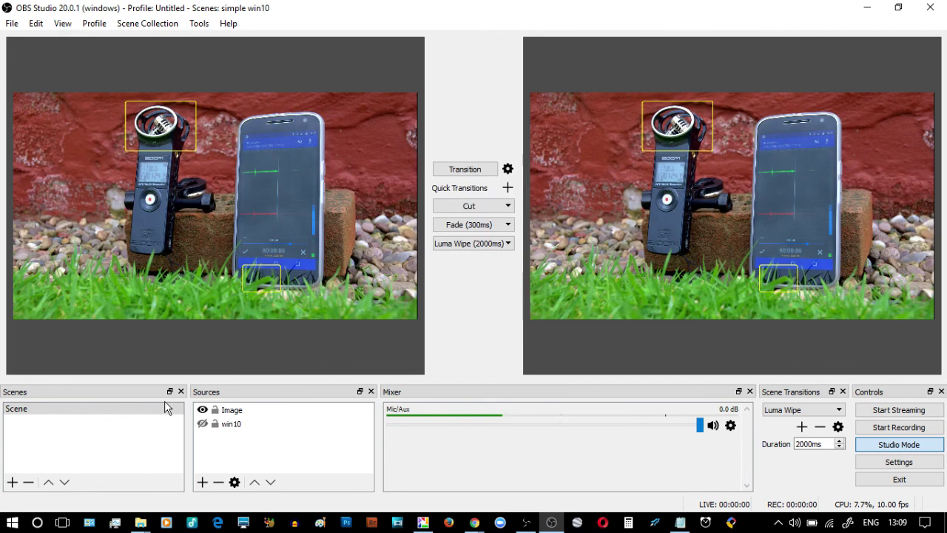
# Step: Float the Scenes dock, then dock, float, resize and close the Sources dock
pyautogui.moveTo(170, 397); pyautogui.dragTo(197, 103)
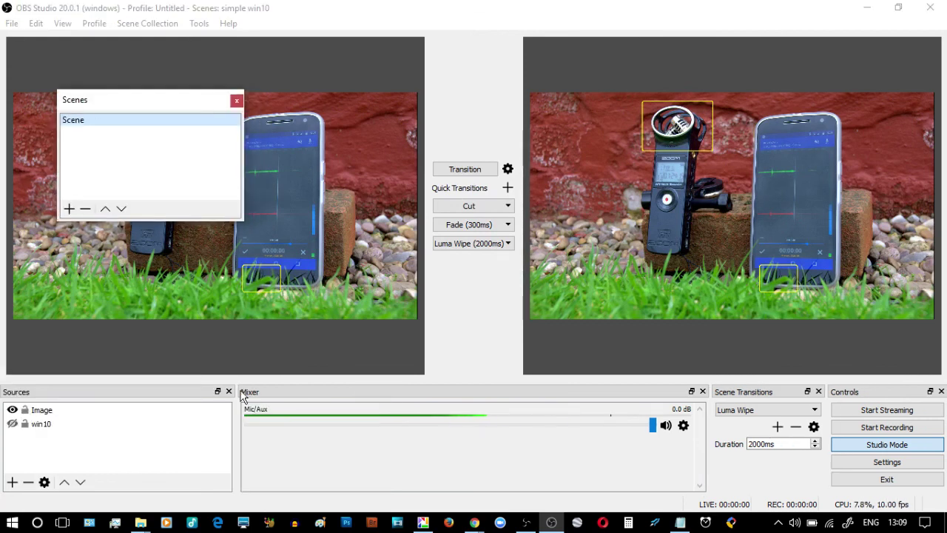
pyautogui.click(219, 392)
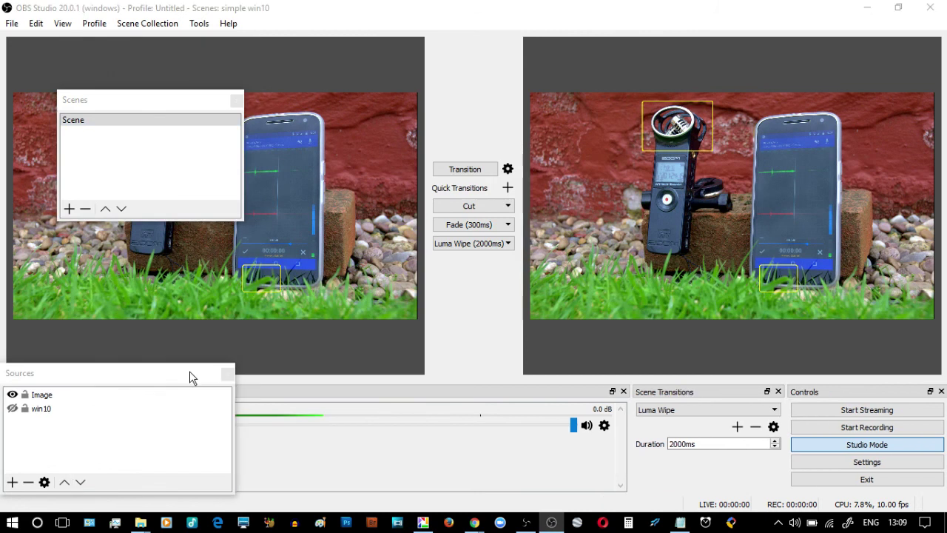
pyautogui.moveTo(189, 377); pyautogui.dragTo(472, 68)
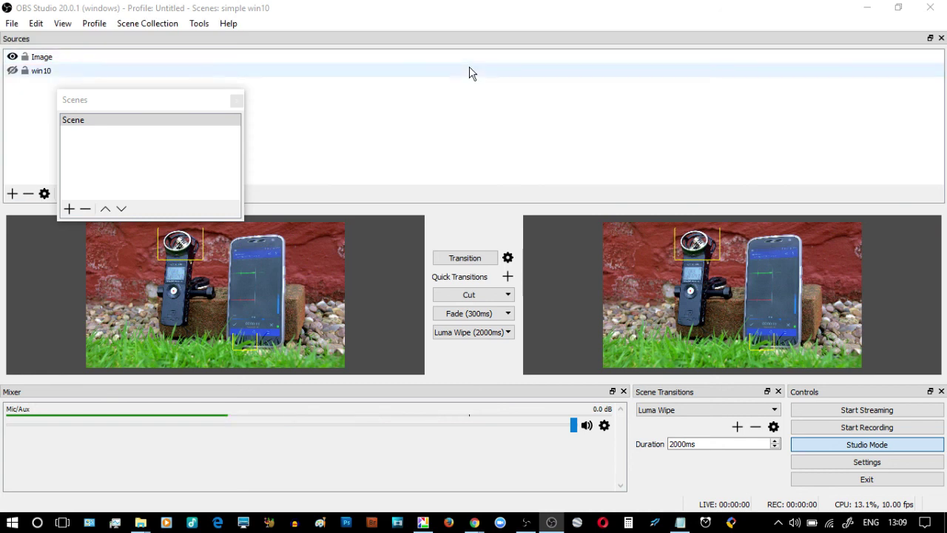
pyautogui.click(931, 38)
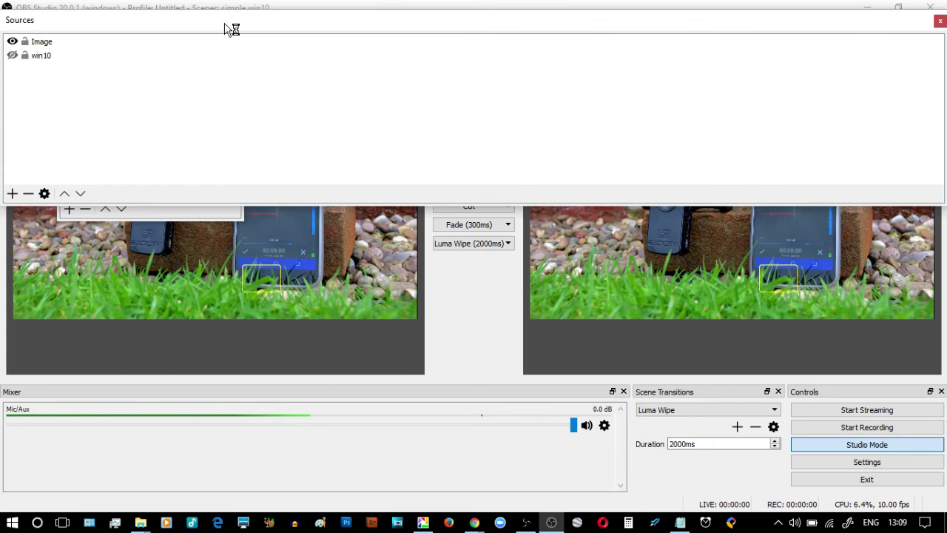
pyautogui.moveTo(226, 28); pyautogui.dragTo(389, 145)
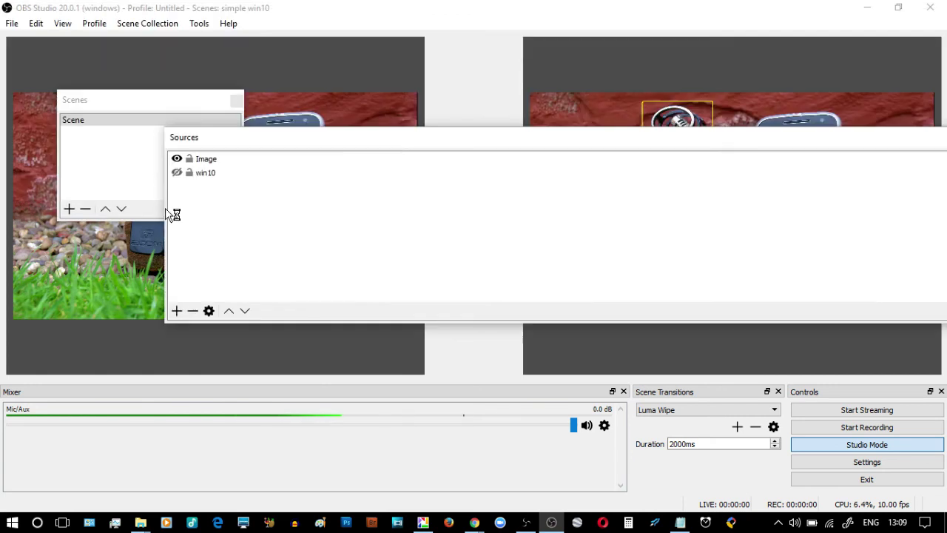
pyautogui.moveTo(162, 207); pyautogui.dragTo(554, 208)
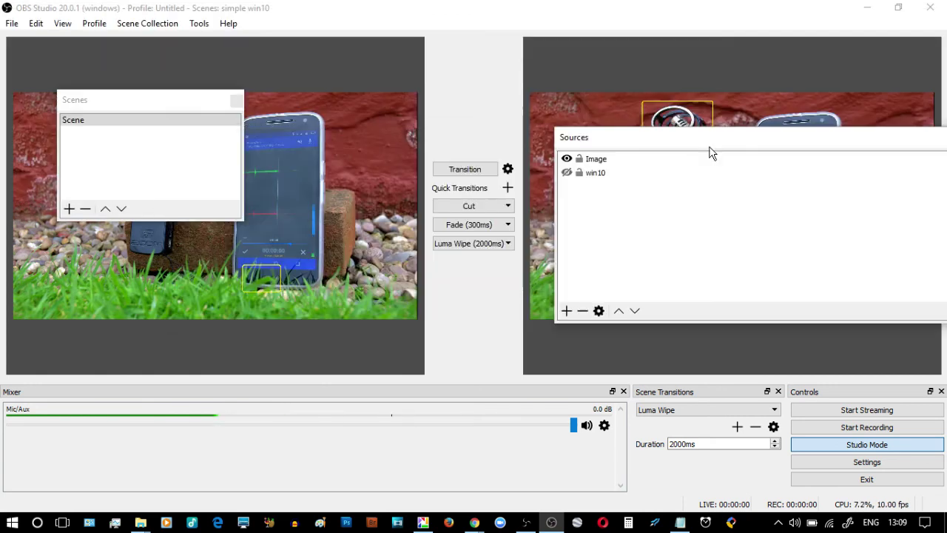
pyautogui.moveTo(708, 147); pyautogui.dragTo(281, 141)
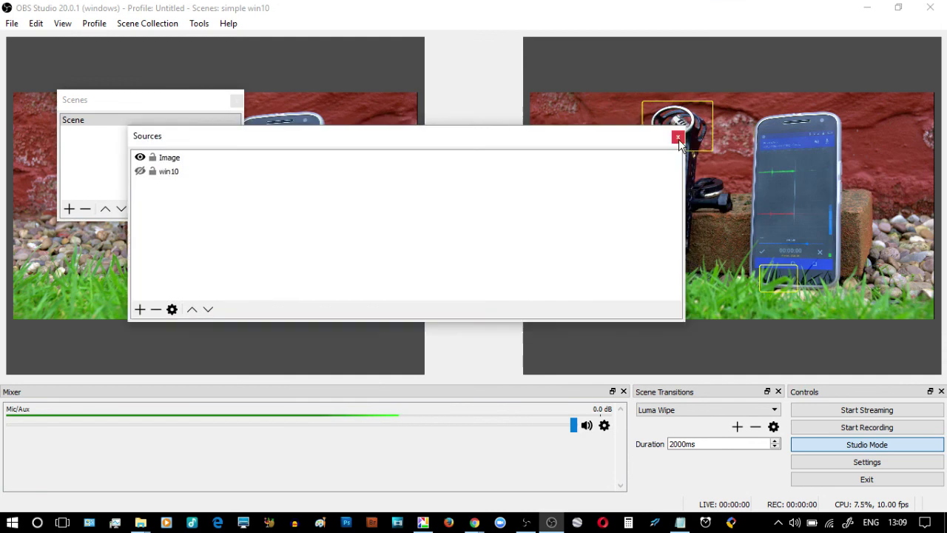
pyautogui.click(678, 138)
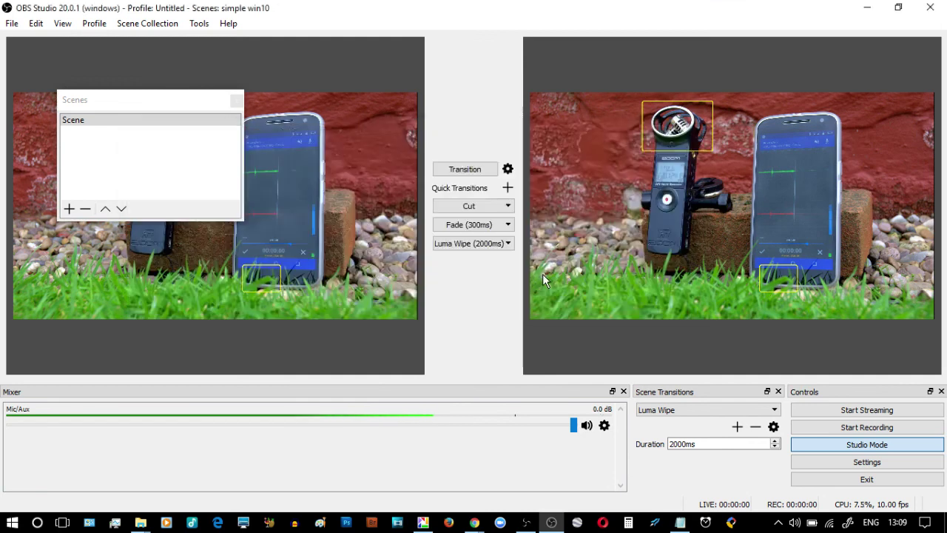
# Step: Apply View > Docks > Reset UI to bring back the default dock arrangement
pyautogui.click(63, 23)
pyautogui.moveTo(148, 63)
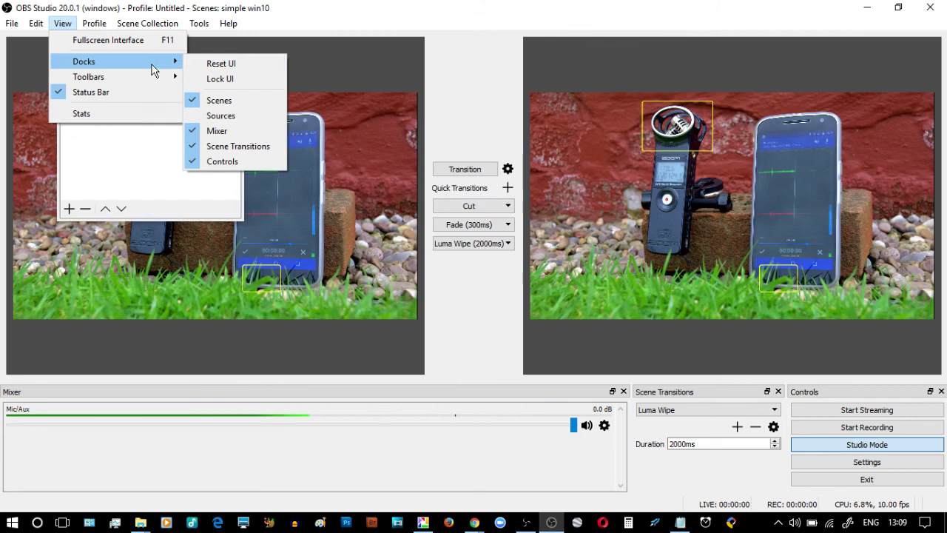
pyautogui.click(218, 65)
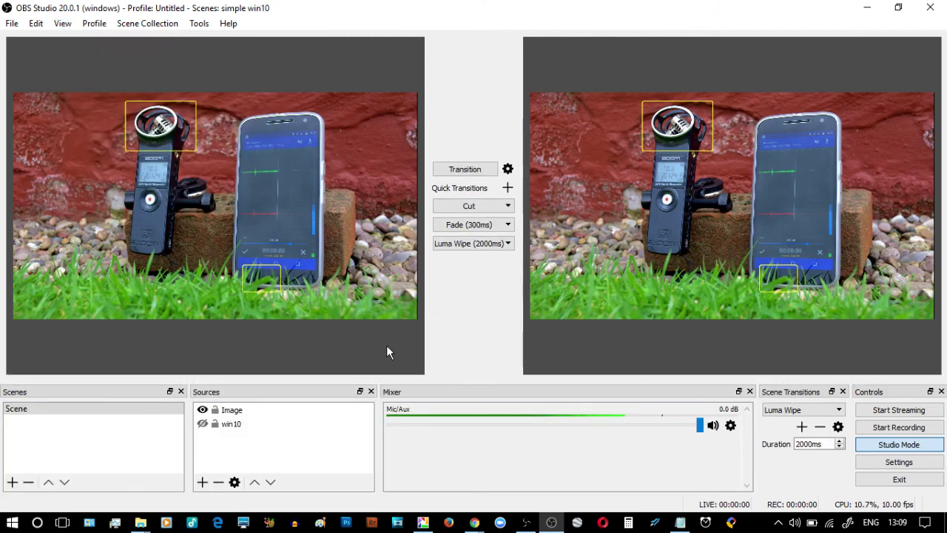
# Step: On the GitHub releases page, highlight the Stinger transitions release note
pyautogui.moveTo(474, 522)
pyautogui.click(429, 459)
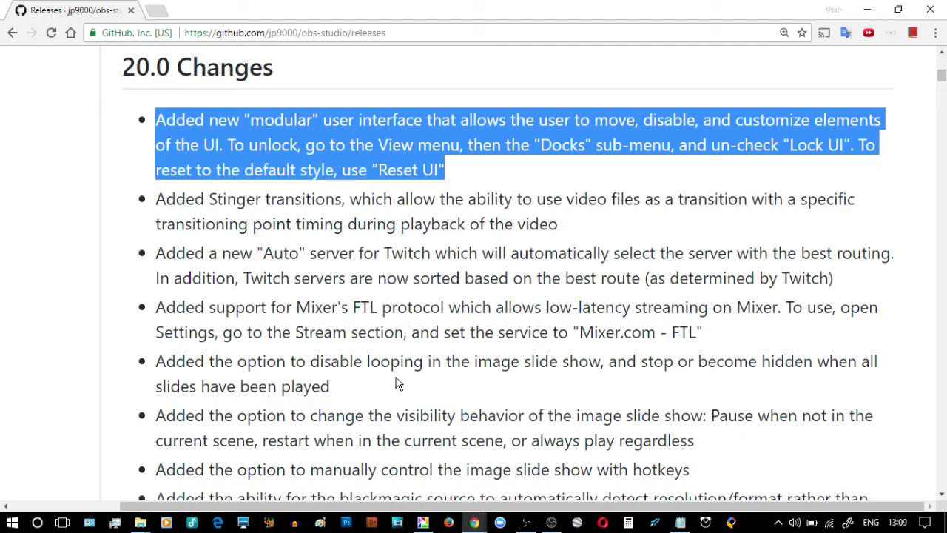
pyautogui.click(163, 208)
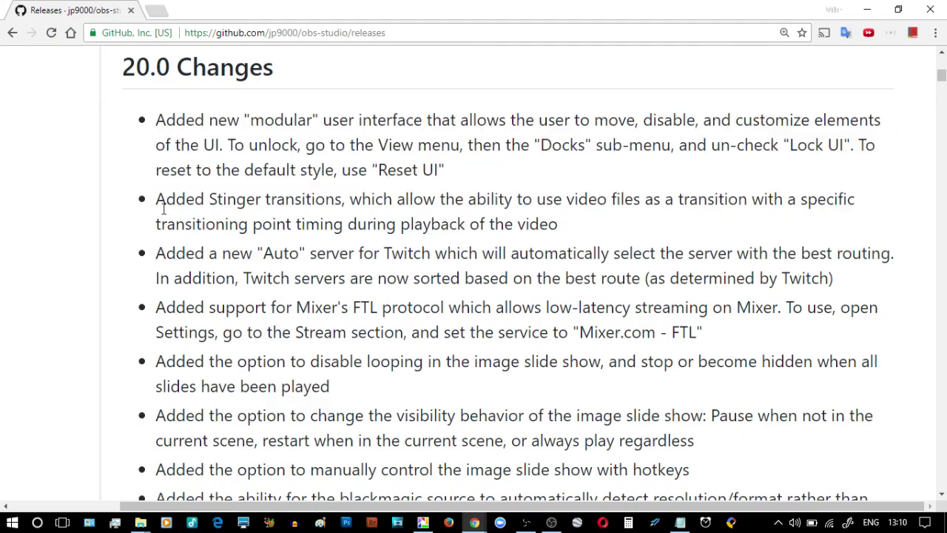
pyautogui.moveTo(162, 205); pyautogui.dragTo(342, 225)
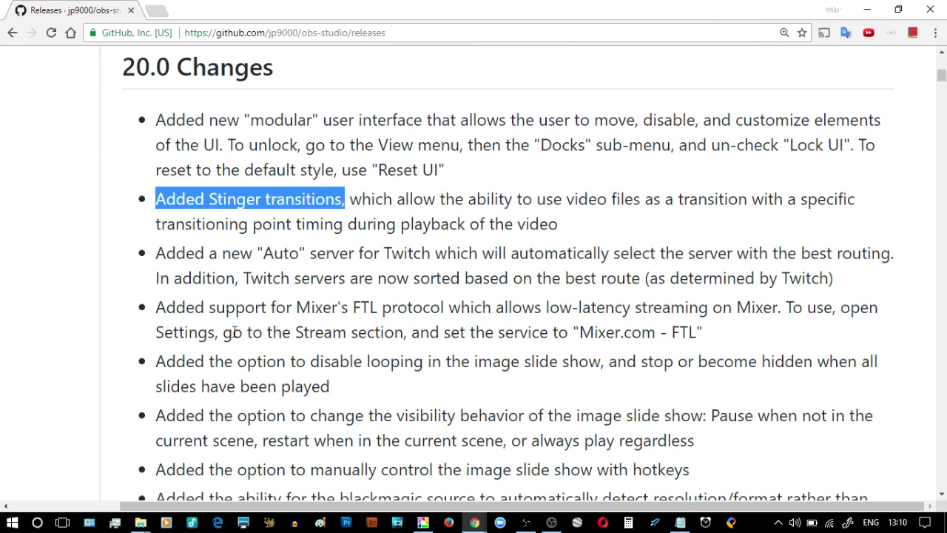
# Step: Scroll down, highlight the new 'Rachni' theme note, and Alt+Tab back to OBS Studio
pyautogui.scroll(-1, 235, 332)
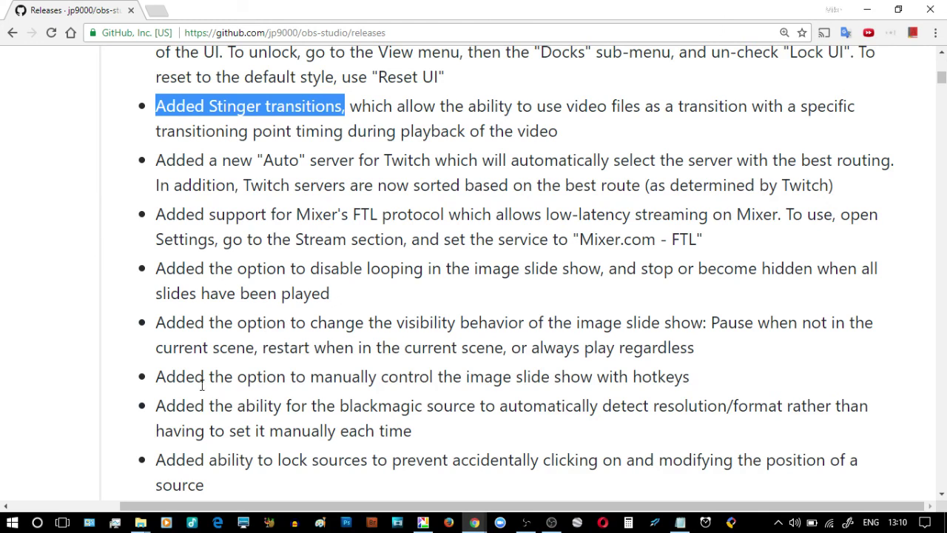
pyautogui.scroll(-2, 201, 384)
pyautogui.scroll(-2, 202, 391)
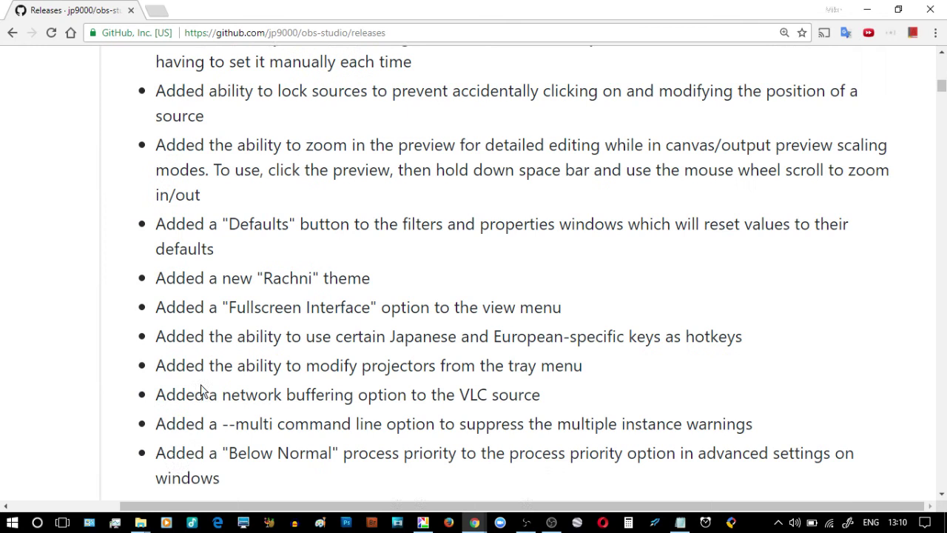
pyautogui.moveTo(157, 277); pyautogui.dragTo(400, 277)
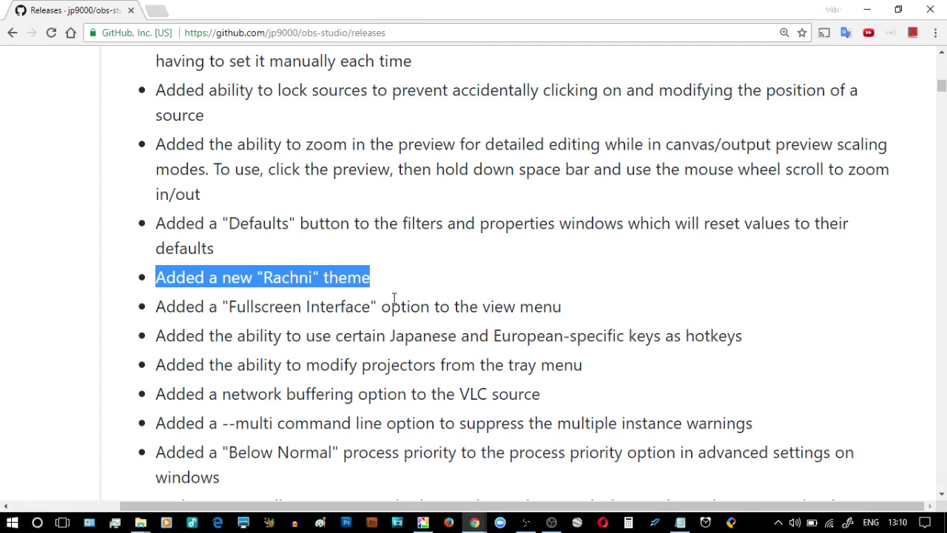
pyautogui.hotkey('alt', 'Tab')
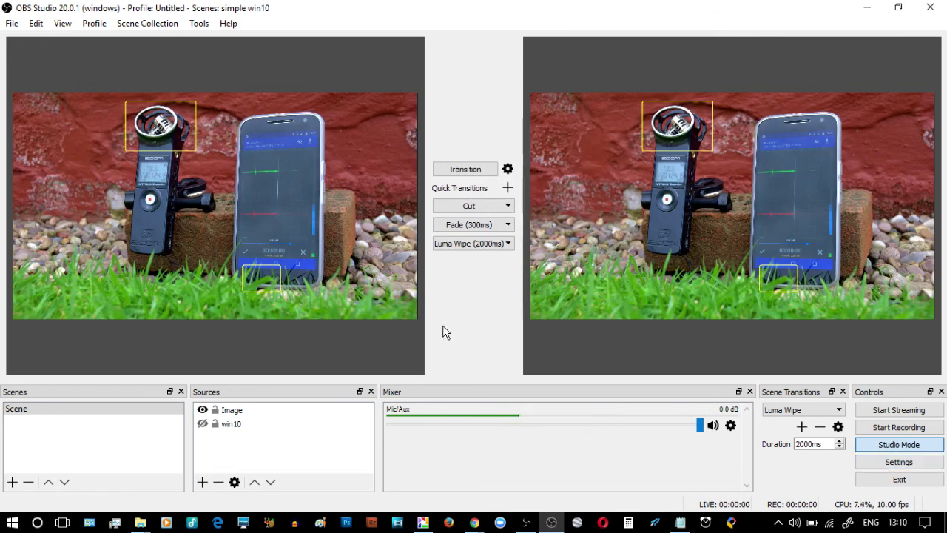
# Step: Set the General theme to Dark in Settings, moving the dialog to view the main window
pyautogui.click(896, 463)
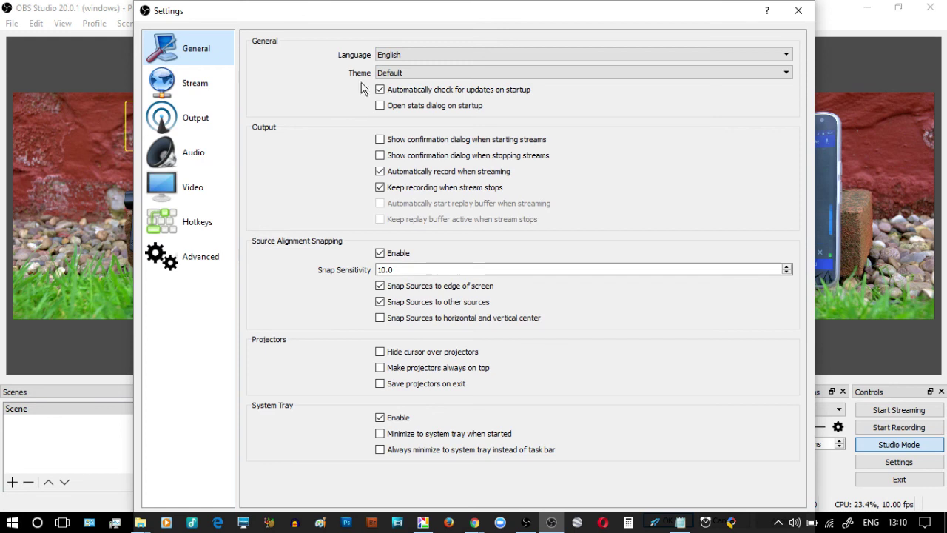
pyautogui.click(408, 77)
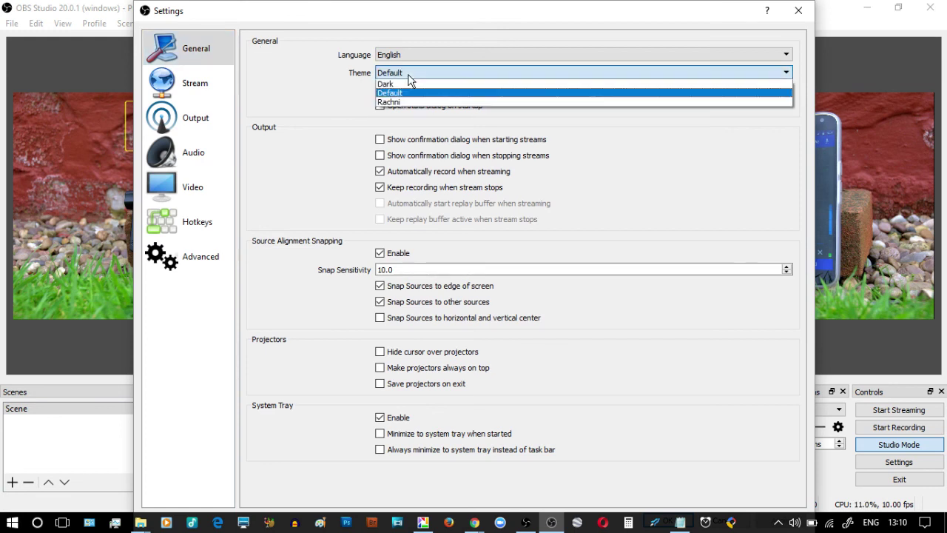
pyautogui.click(409, 89)
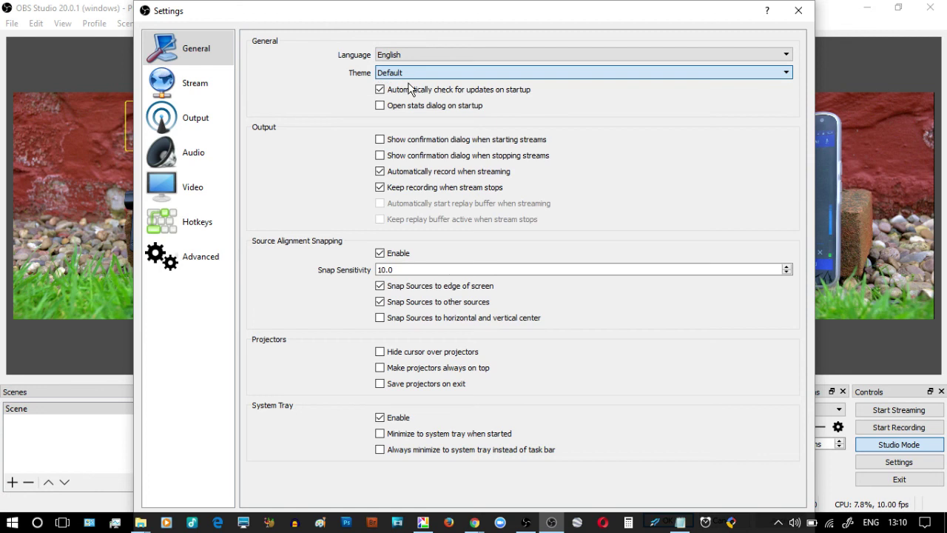
pyautogui.press('Up')
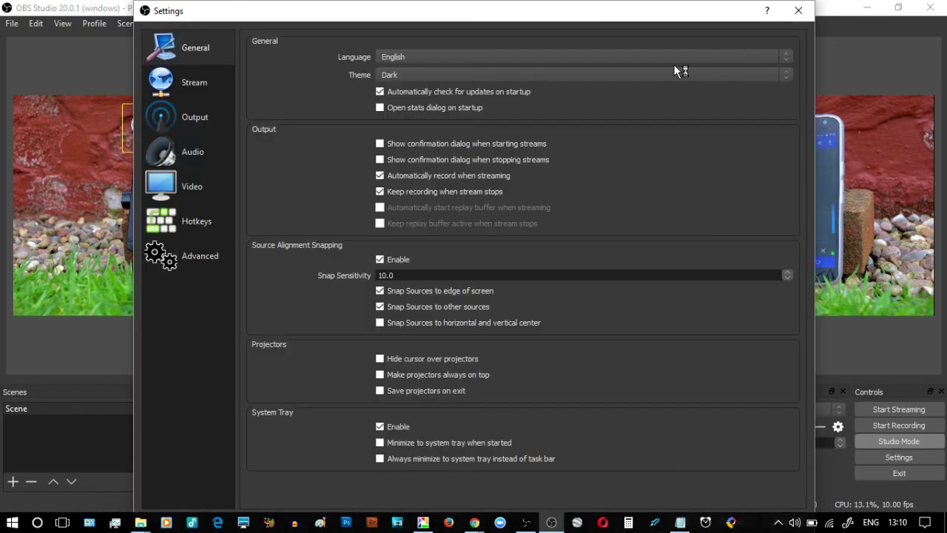
pyautogui.moveTo(586, 14); pyautogui.dragTo(441, 475)
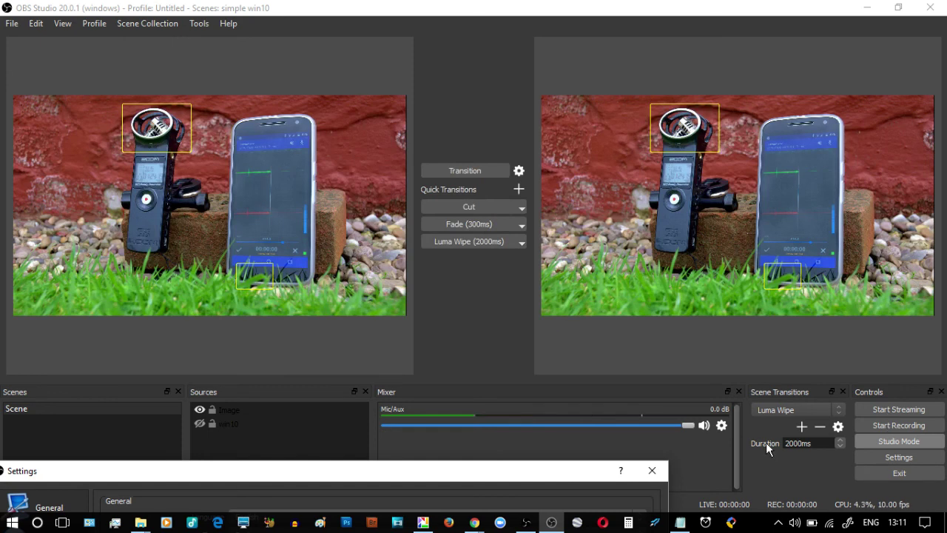
pyautogui.moveTo(524, 477); pyautogui.dragTo(627, 69)
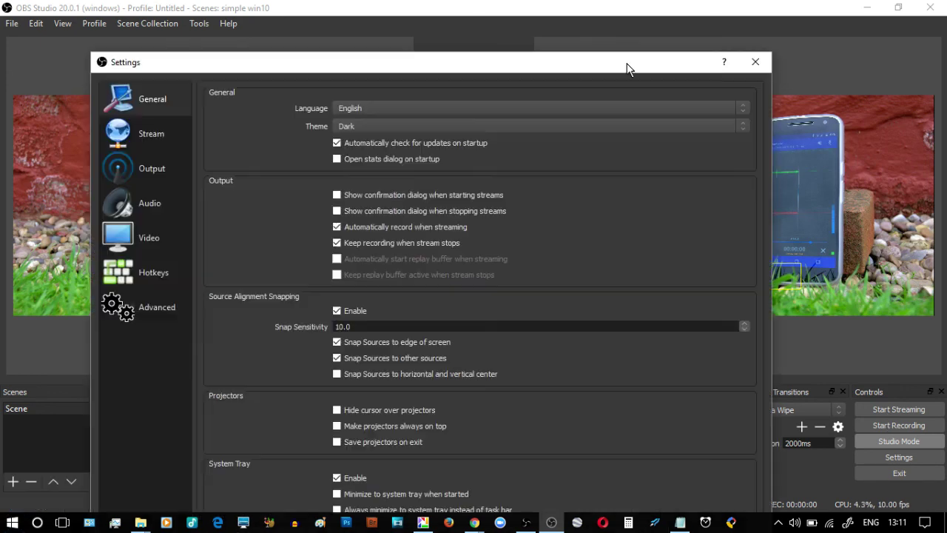
# Step: Choose Rachni from the Theme list and confirm Settings to apply it
pyautogui.click(370, 127)
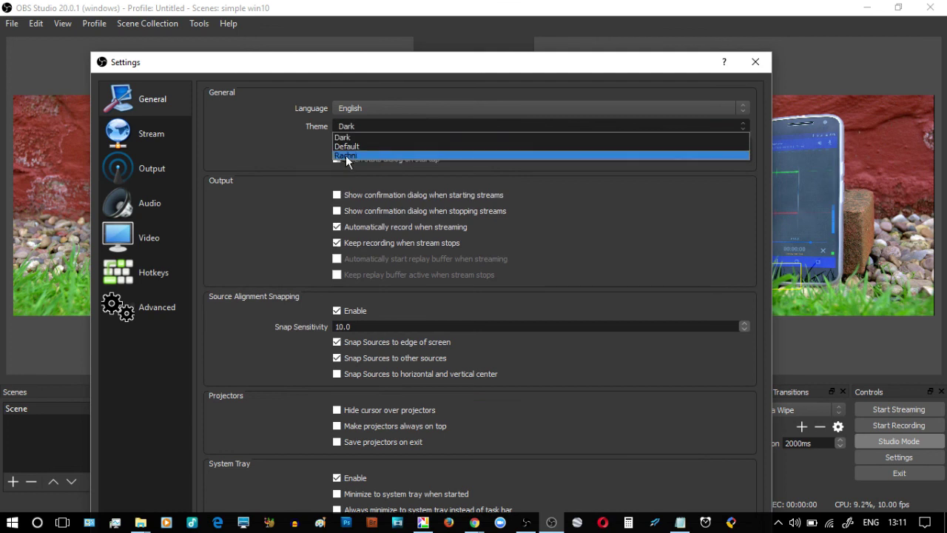
pyautogui.click(396, 77)
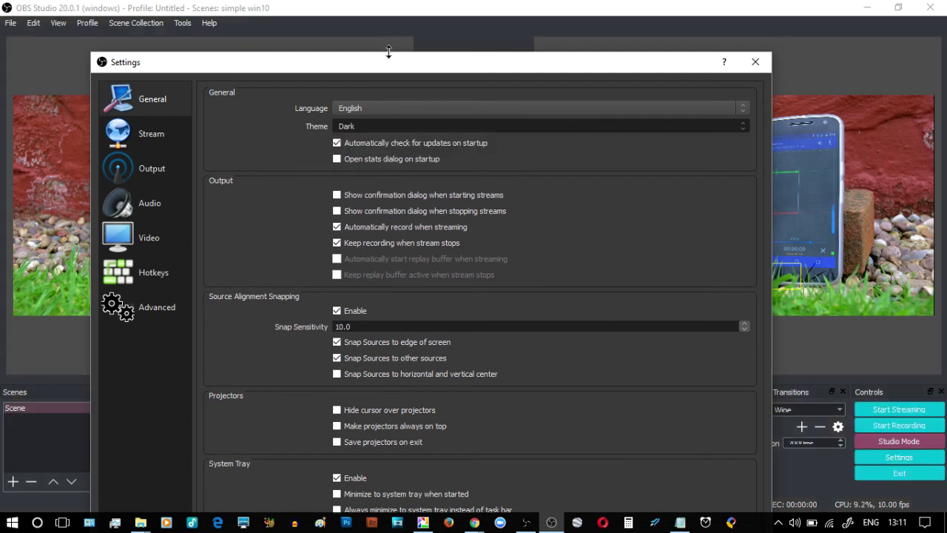
pyautogui.moveTo(389, 69); pyautogui.dragTo(382, 163)
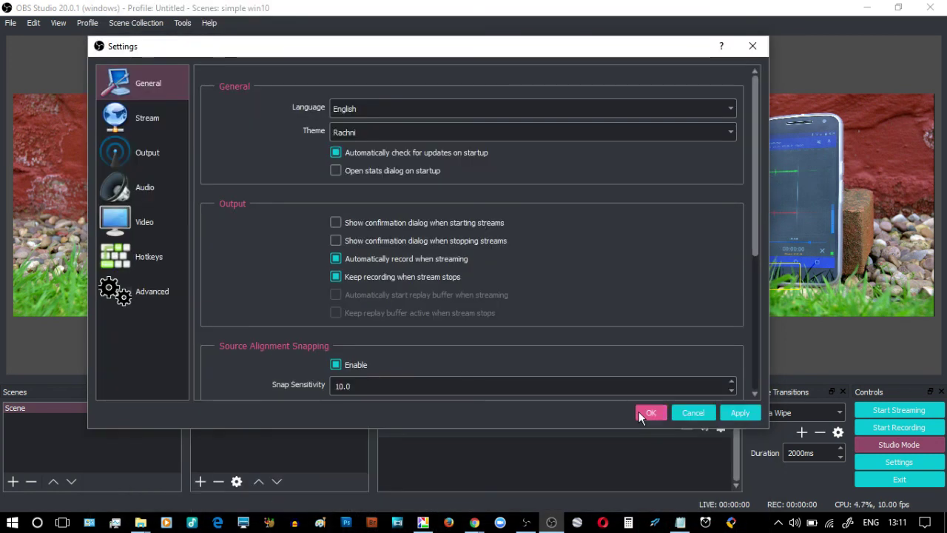
pyautogui.press('Return')
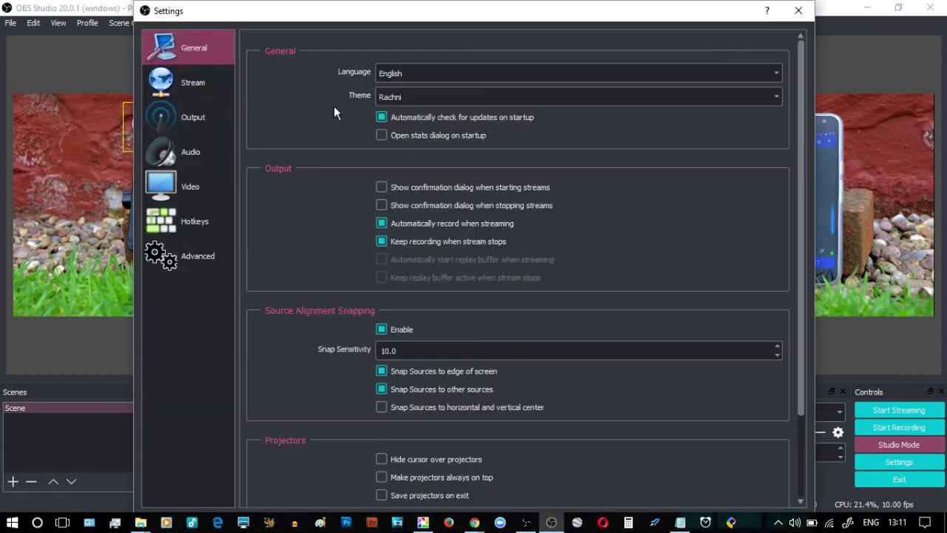
# Step: Set the Theme back to Default in Settings > General and confirm with OK
pyautogui.click(405, 97)
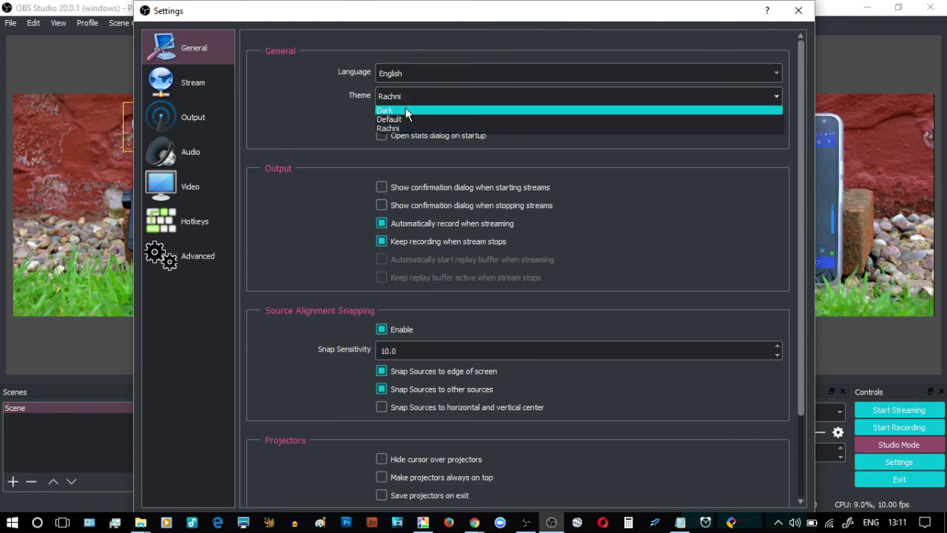
pyautogui.click(408, 161)
pyautogui.press('Up')
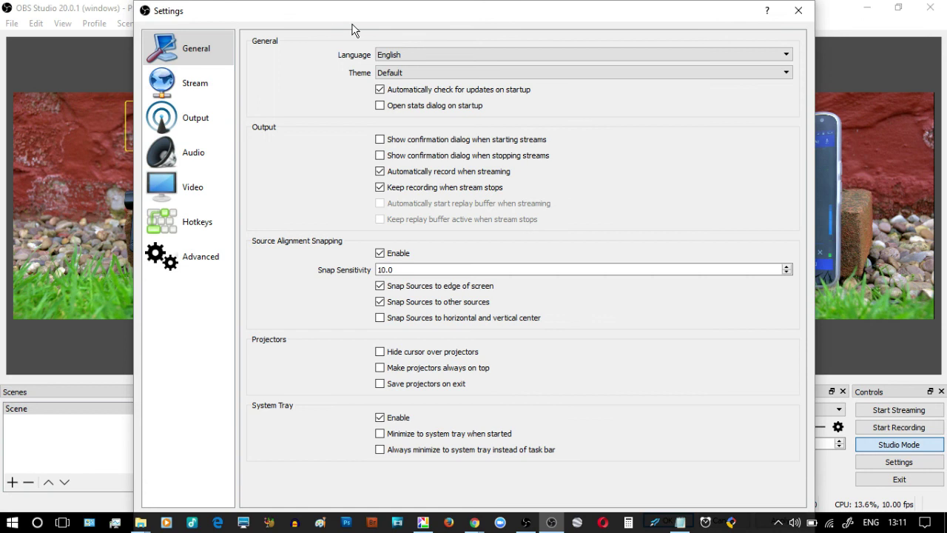
pyautogui.moveTo(340, 9); pyautogui.dragTo(313, 31)
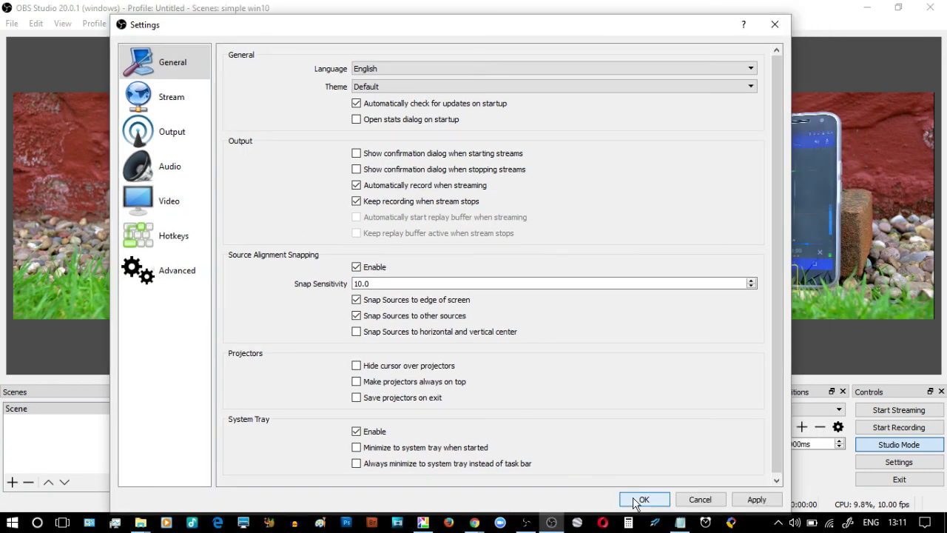
pyautogui.click(641, 500)
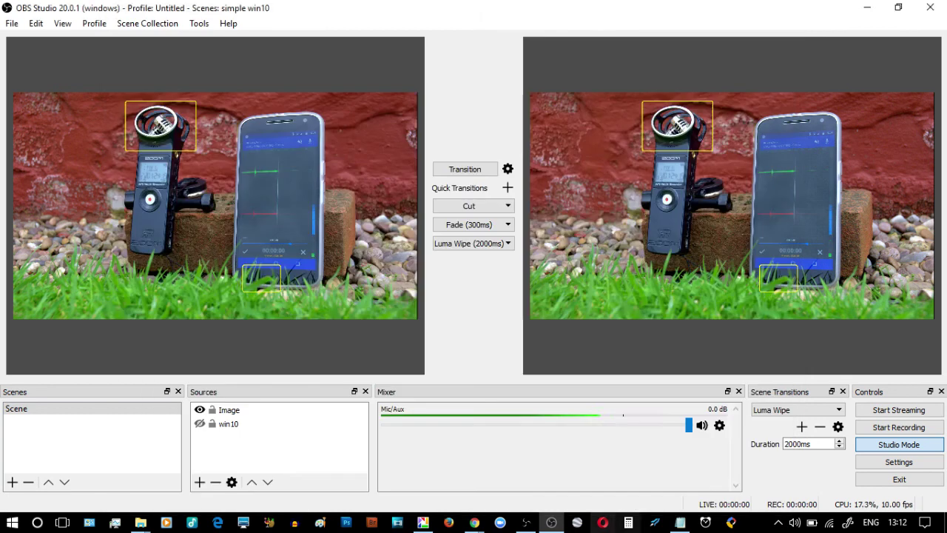
# Step: In GitHub, highlight the Fullscreen Interface note, then scroll back up to the 20.0.1 release
pyautogui.click(474, 522)
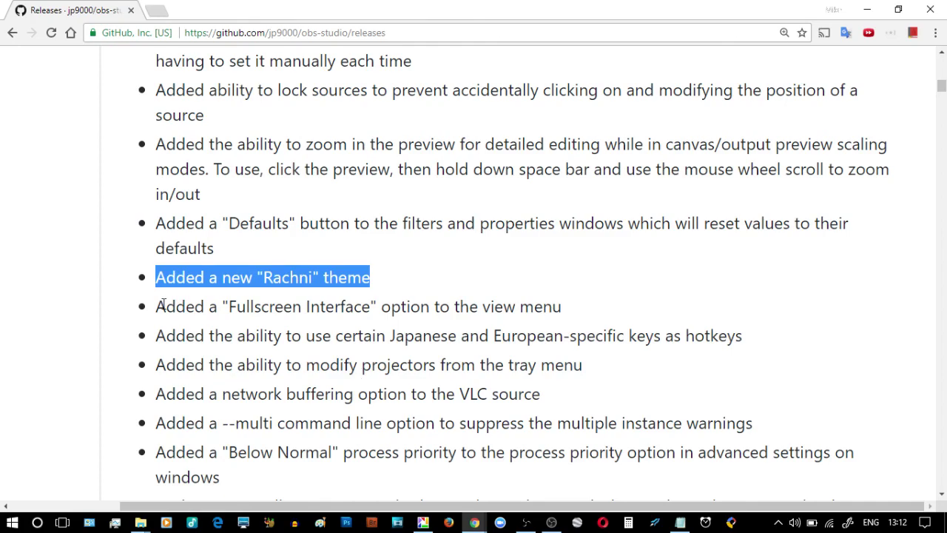
pyautogui.moveTo(157, 306); pyautogui.dragTo(572, 312)
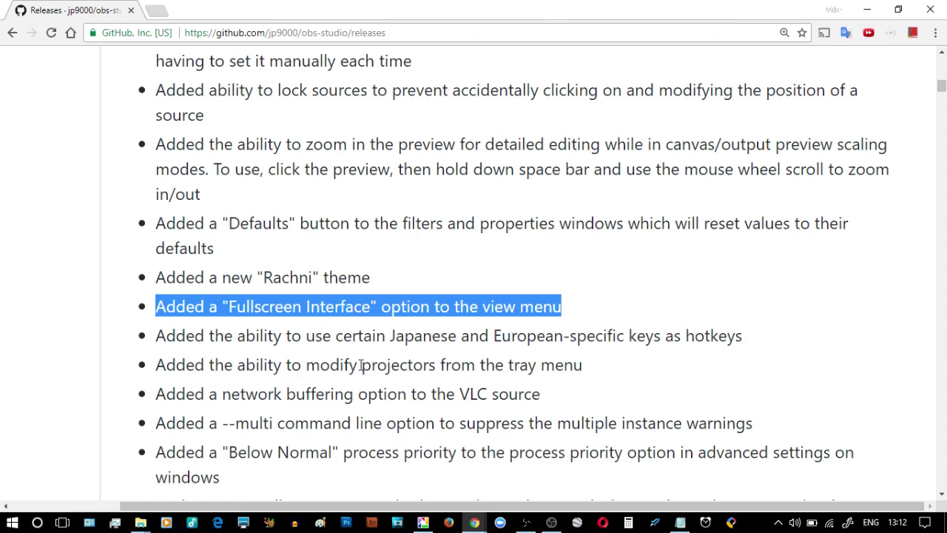
pyautogui.scroll(5, 324, 474)
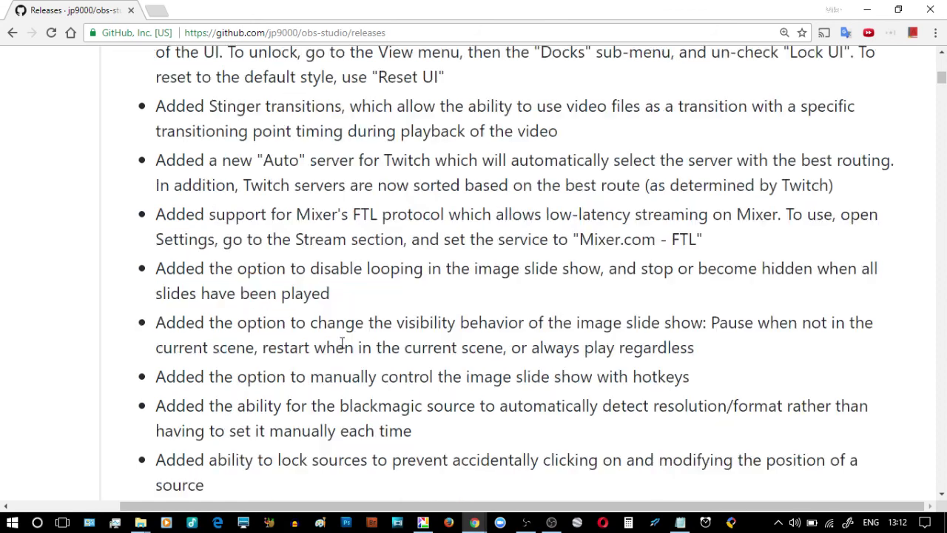
pyautogui.scroll(6, 342, 341)
pyautogui.click(394, 30)
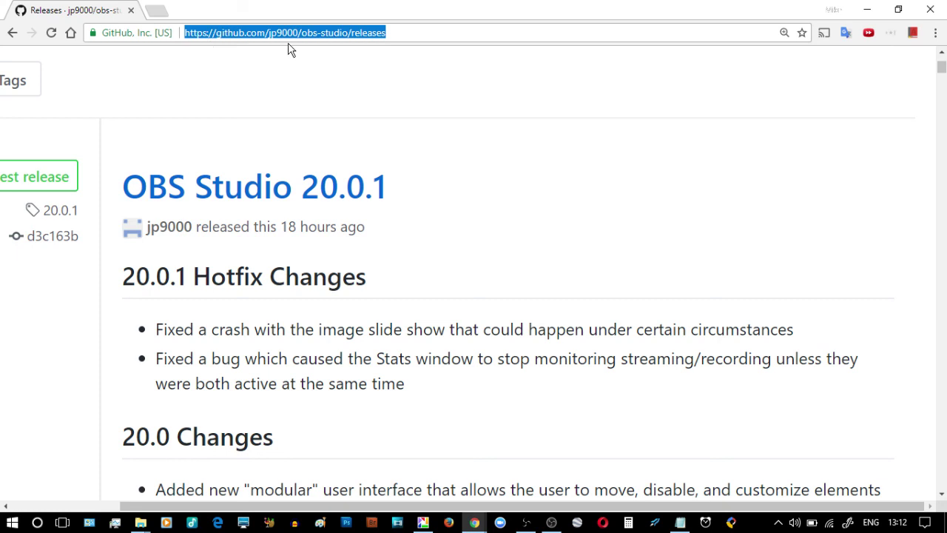
pyautogui.click(362, 68)
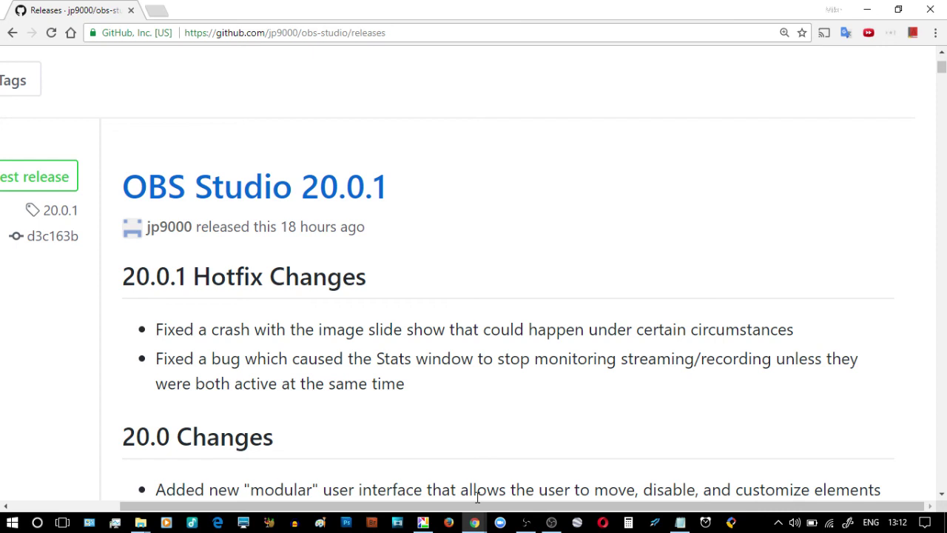
# Step: Switch back to the OBS Studio main window from the taskbar
pyautogui.click(551, 523)
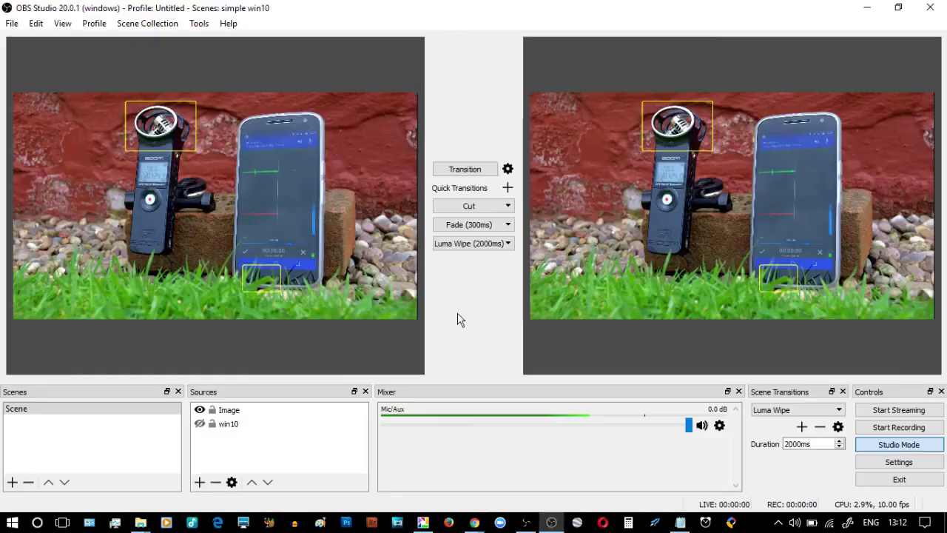